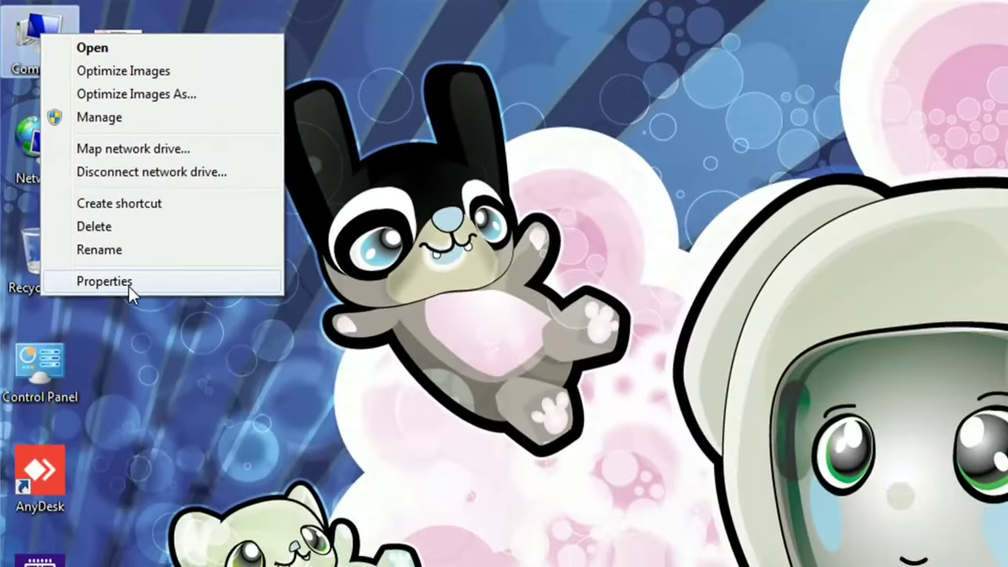
Step: Open Device Manager from the computer's system properties and show the properties of the 802.11n device under Other devices
left_click(130, 284)
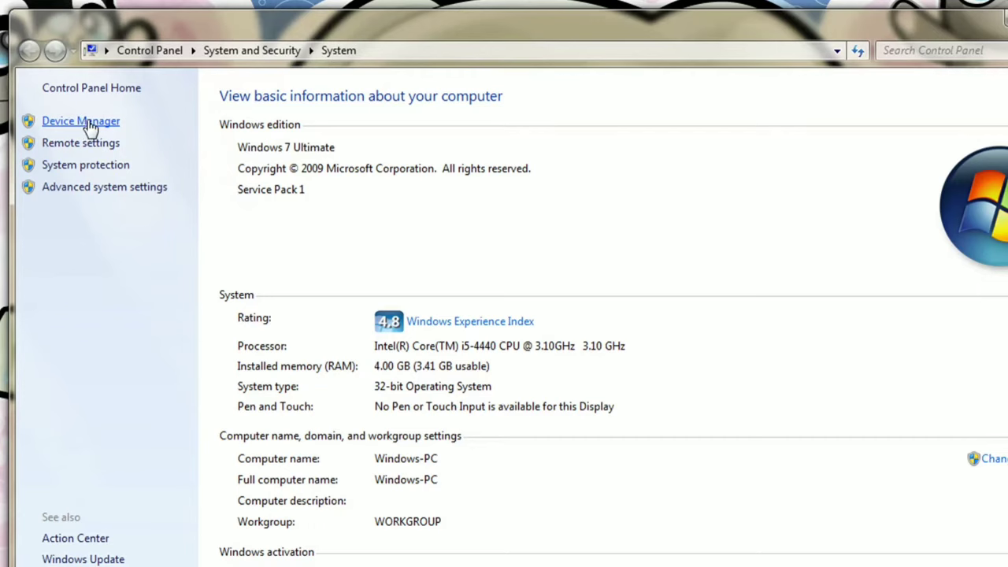
left_click(88, 123)
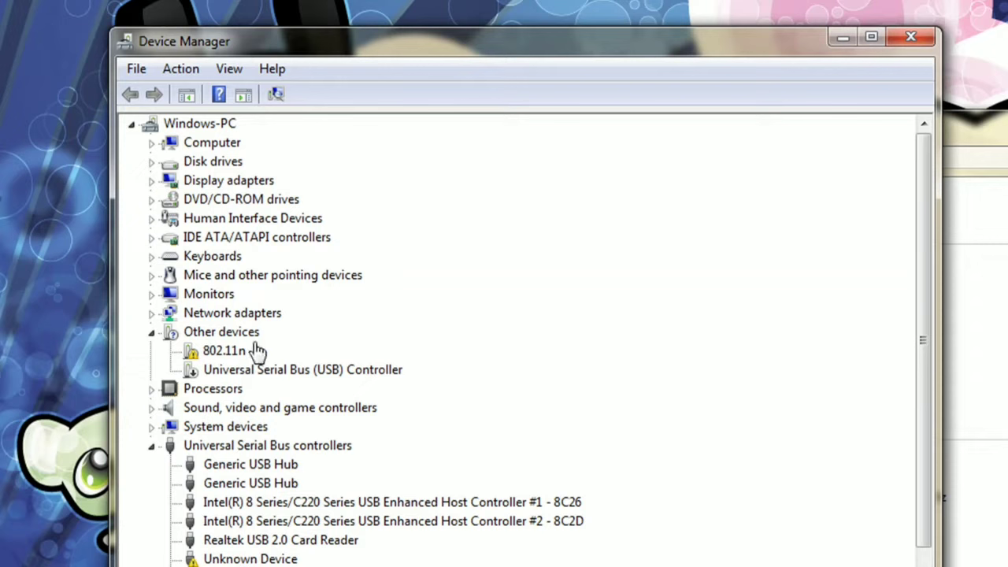
left_click(201, 360)
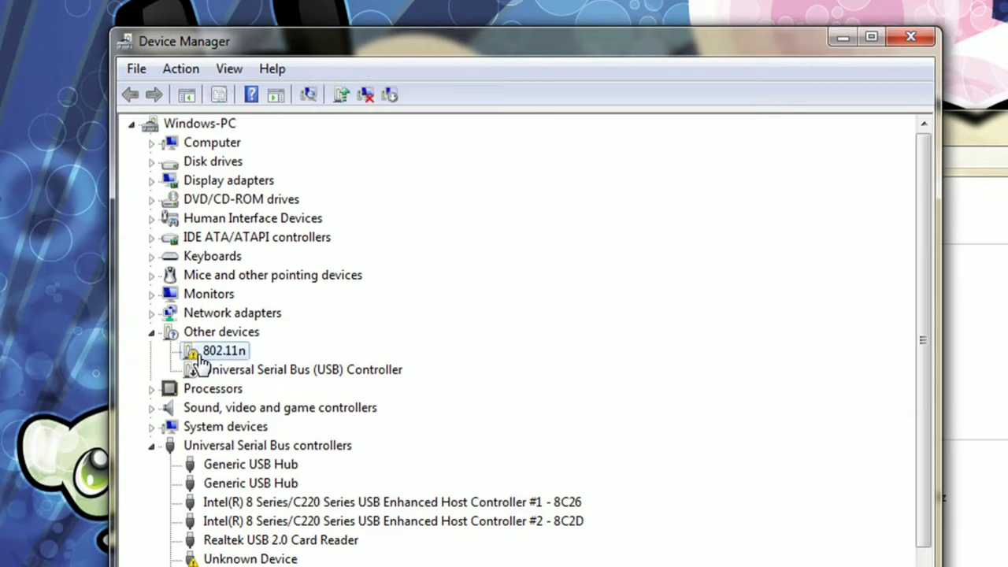
right_click(202, 361)
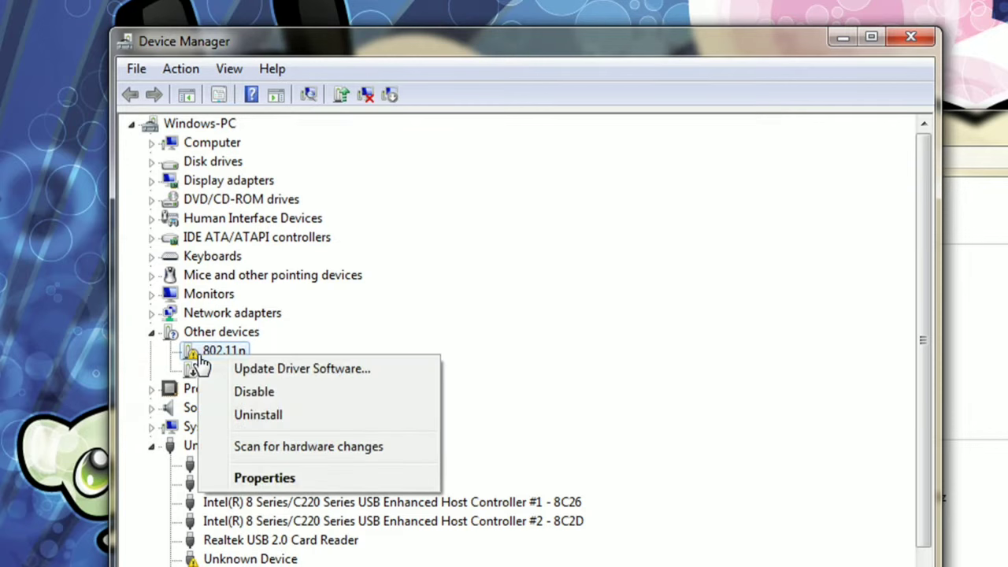
left_click(256, 480)
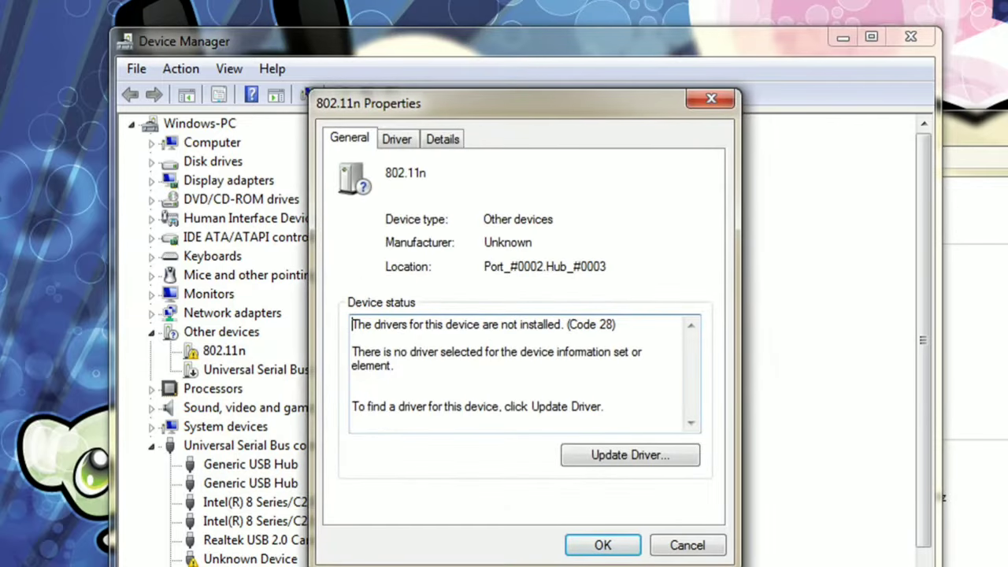
Step: Display the 802.11n device's Hardware Ids and copy the value USB\VID_0BDA&PID_F179&REV_0000
left_click(405, 152)
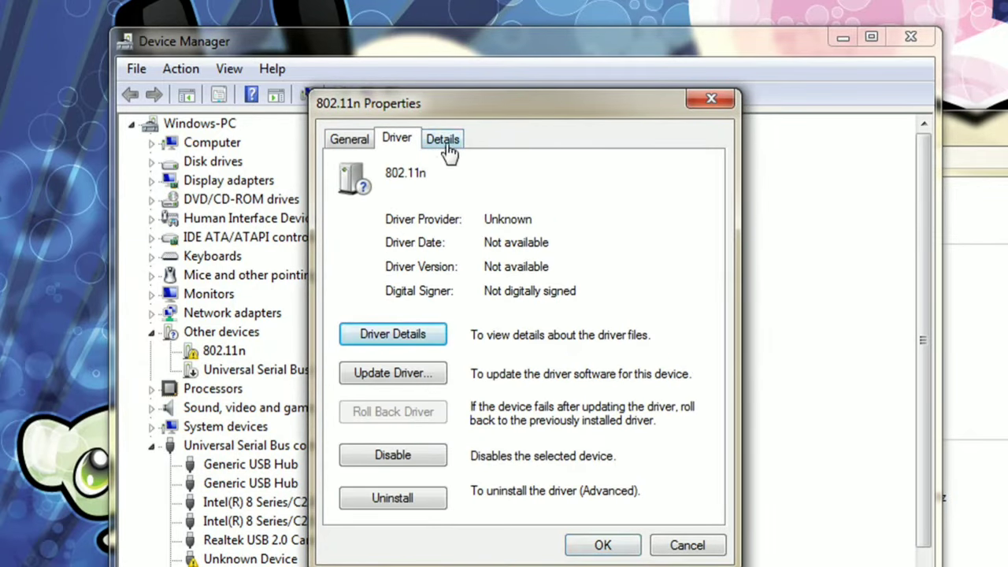
left_click(444, 142)
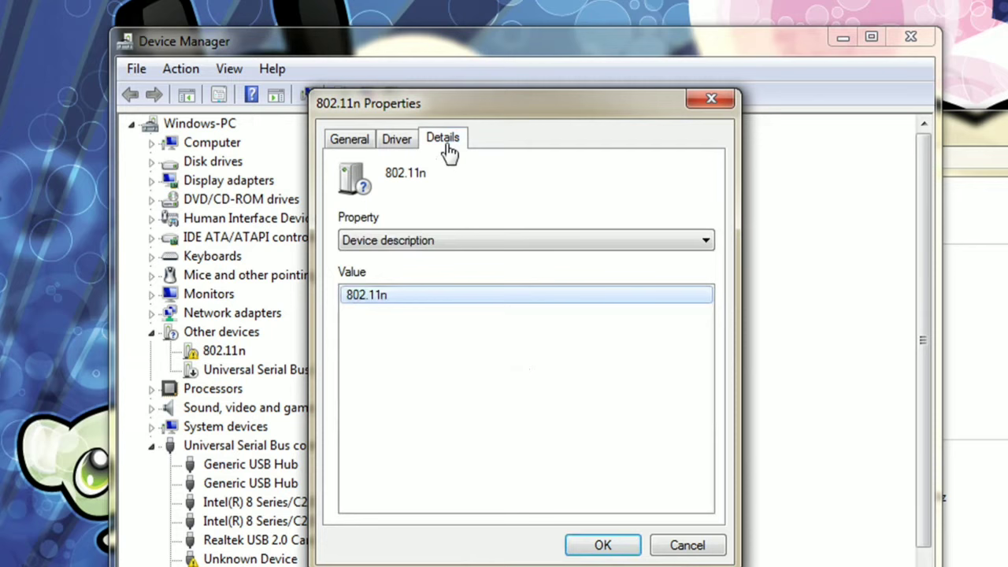
left_click(522, 248)
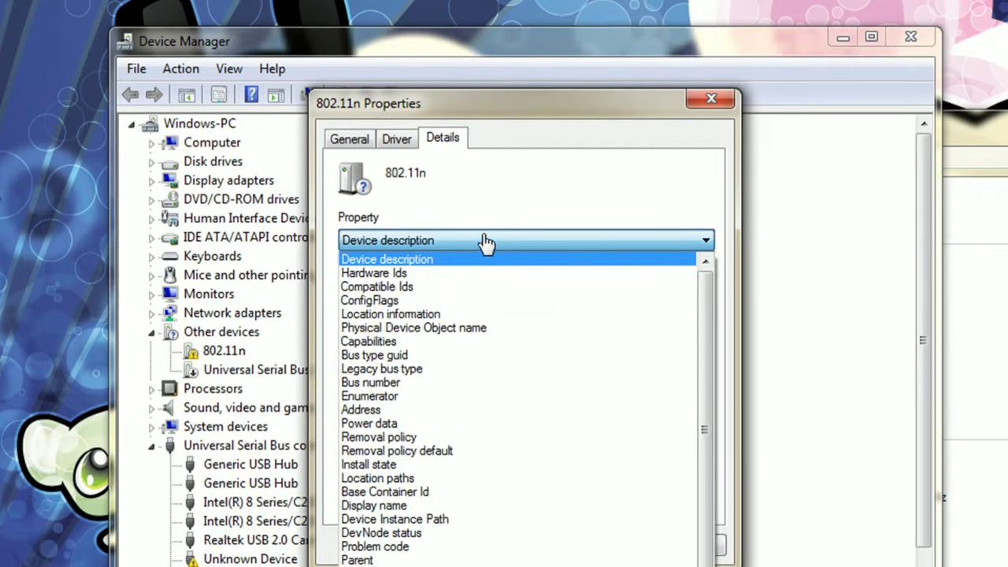
left_click(423, 274)
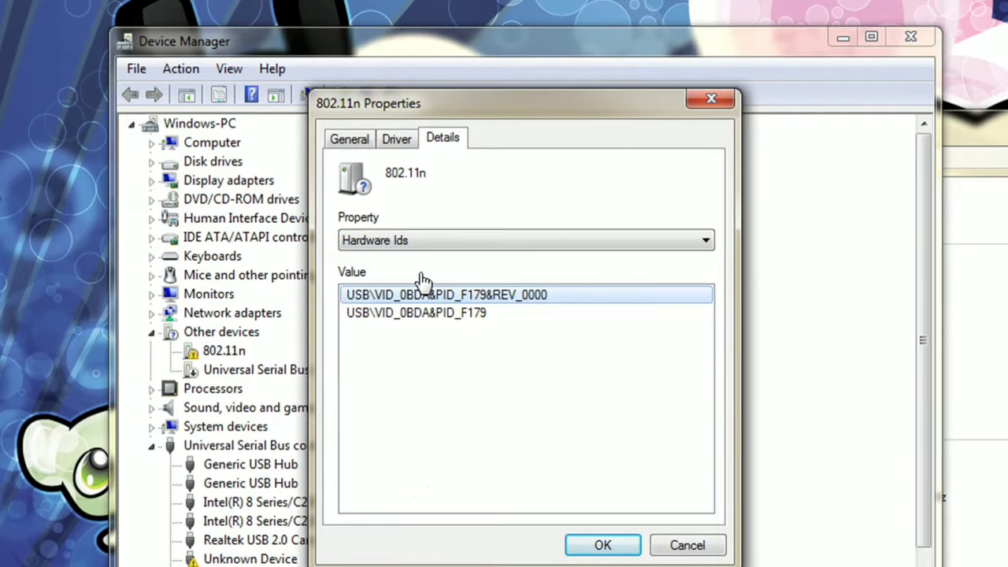
right_click(489, 301)
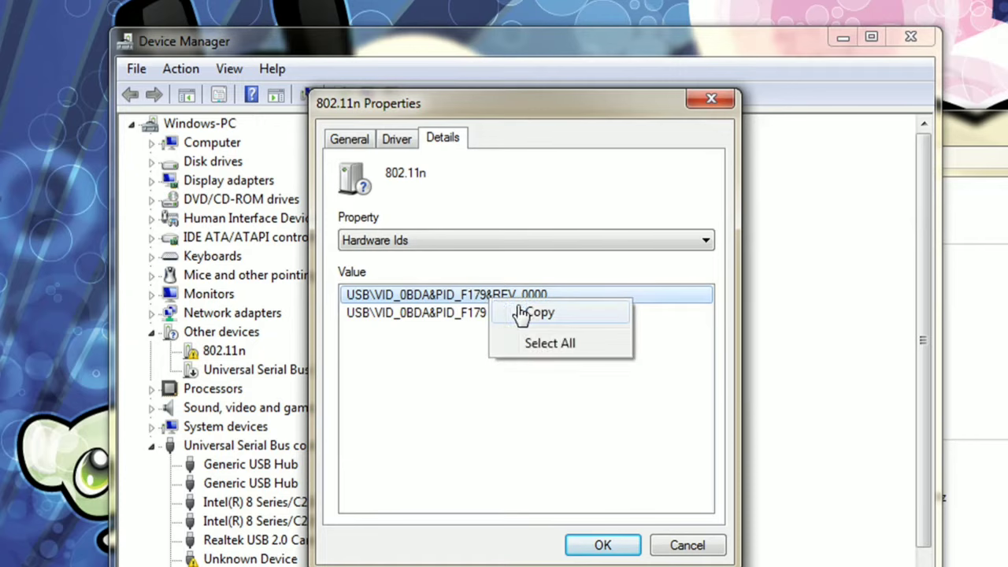
left_click(526, 315)
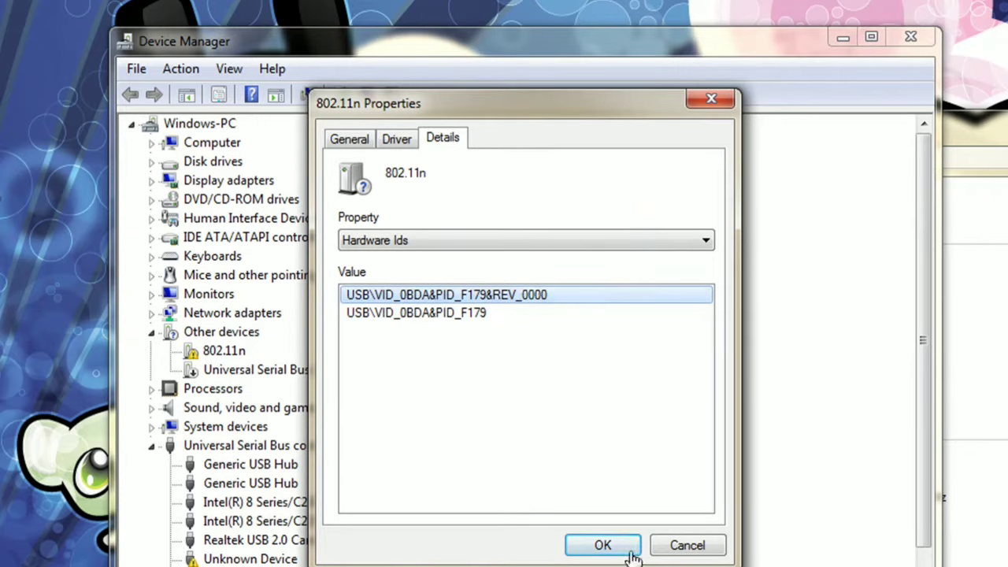
Step: Close the 802.11n properties, Device Manager and the System window
left_click(665, 554)
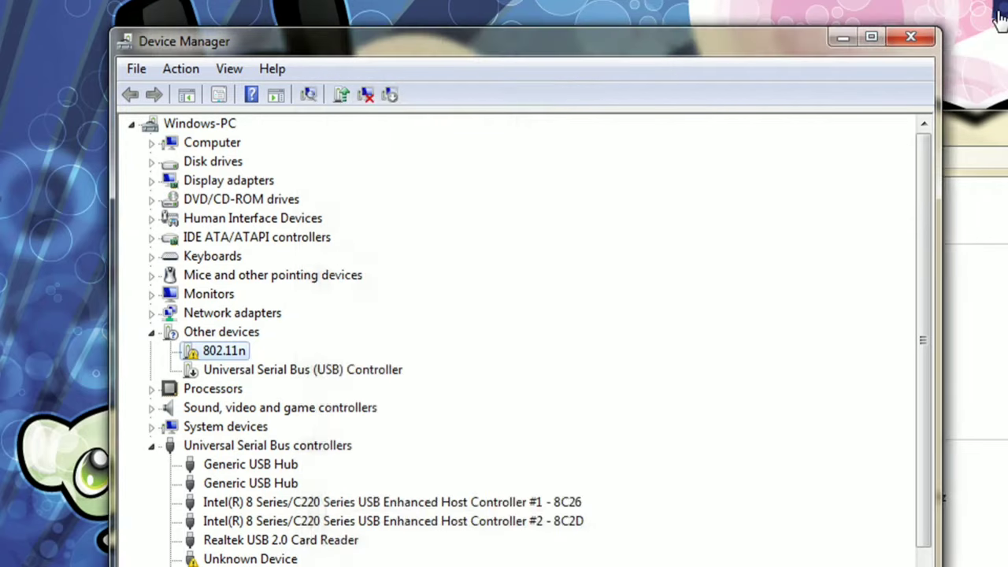
left_click(914, 37)
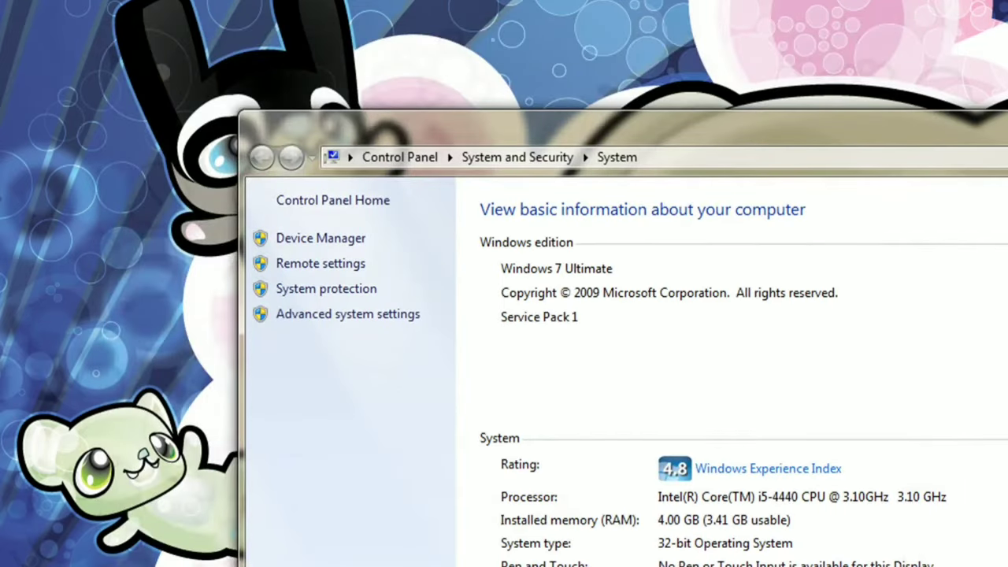
left_click(1001, 119)
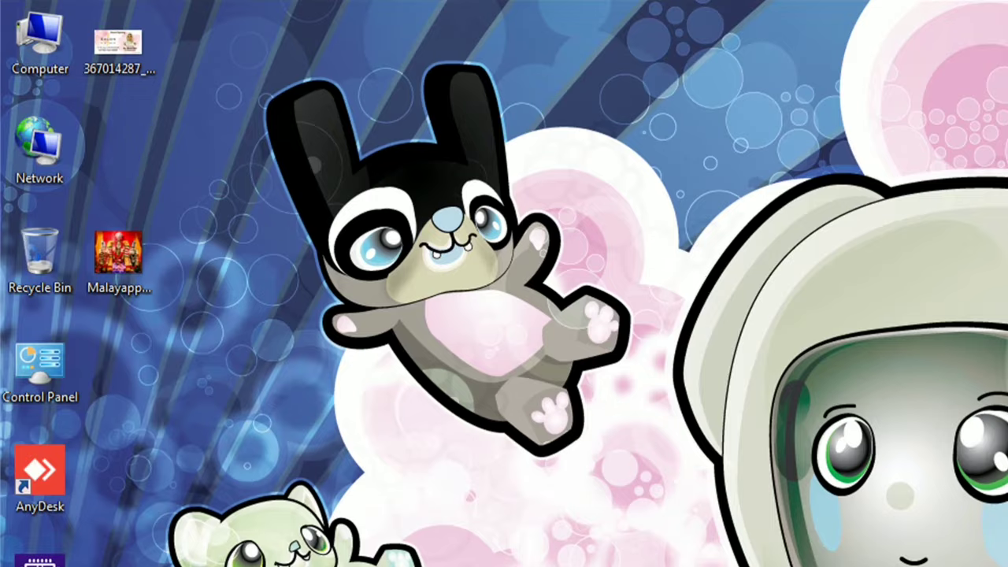
Step: Switch to Chrome, load google.com and maximize the browser window
left_click(19, 564)
left_click(87, 406)
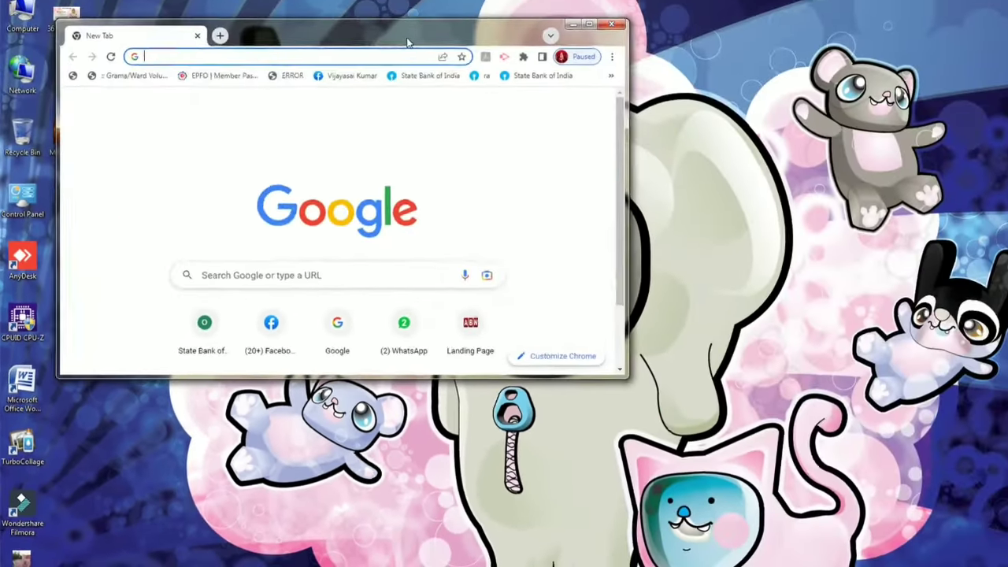
type("goo")
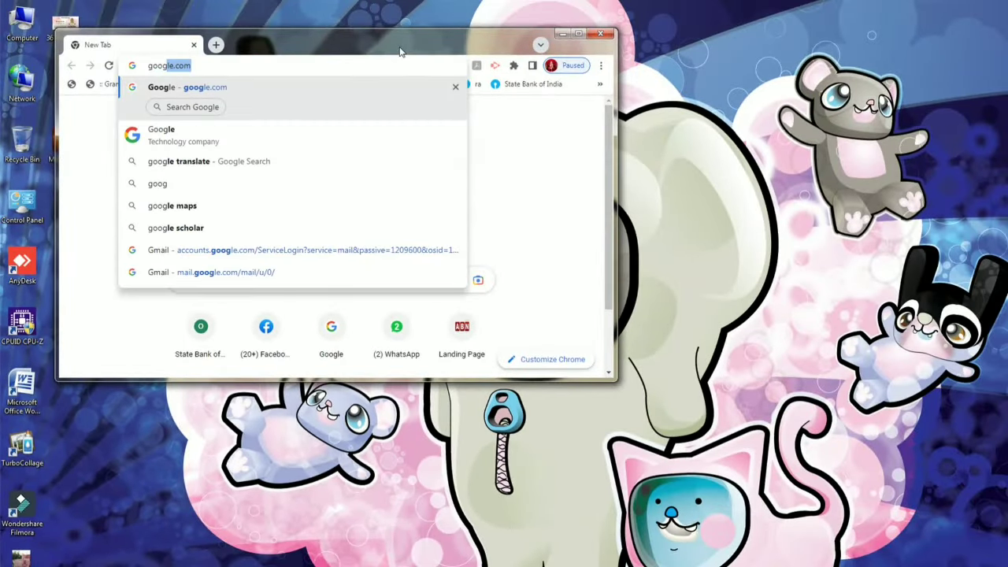
type("g")
key("Return")
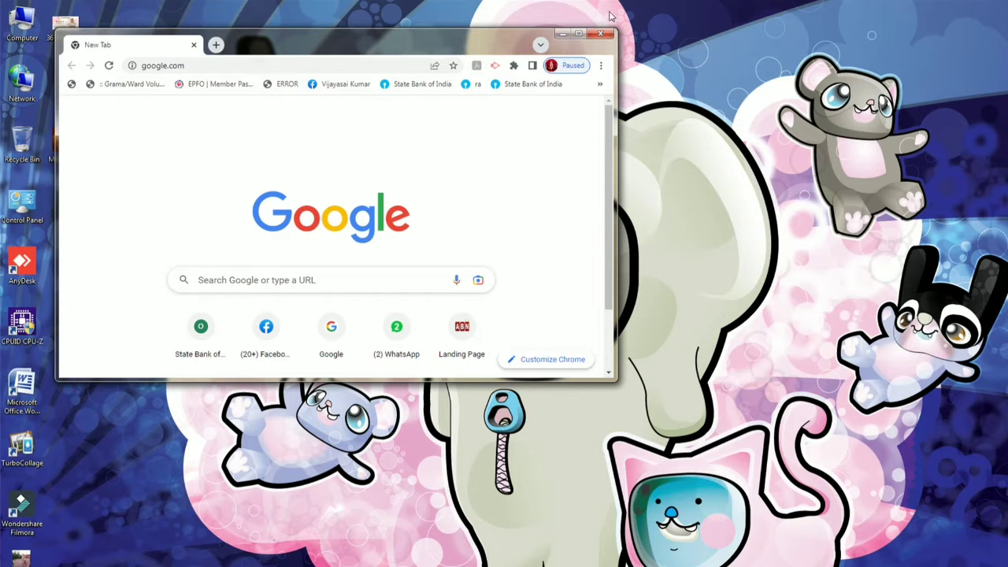
left_click(578, 33)
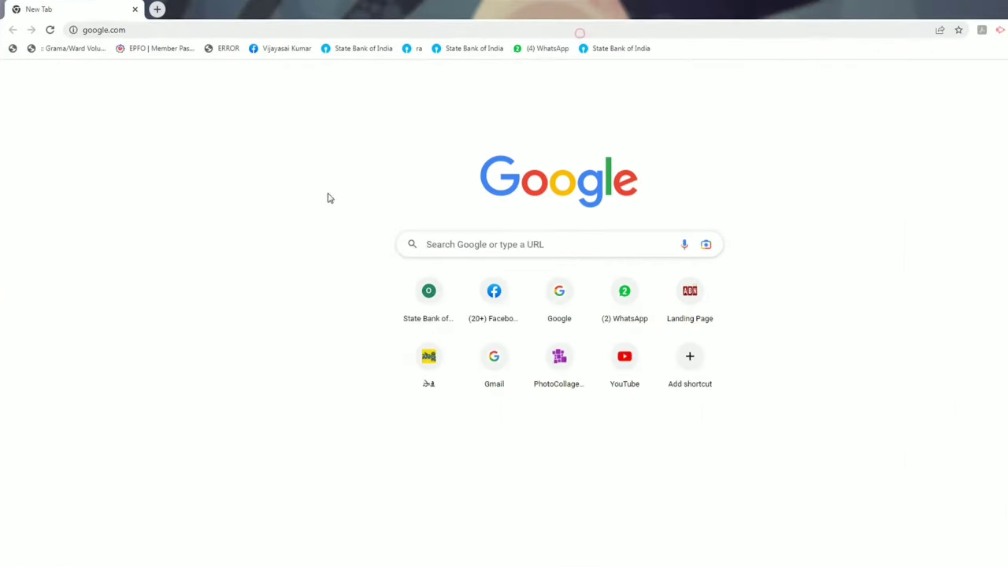
Step: Search Google for the copied hardware ID USB\VID_0BDA&PID_F179&REV_0000
left_click(184, 29)
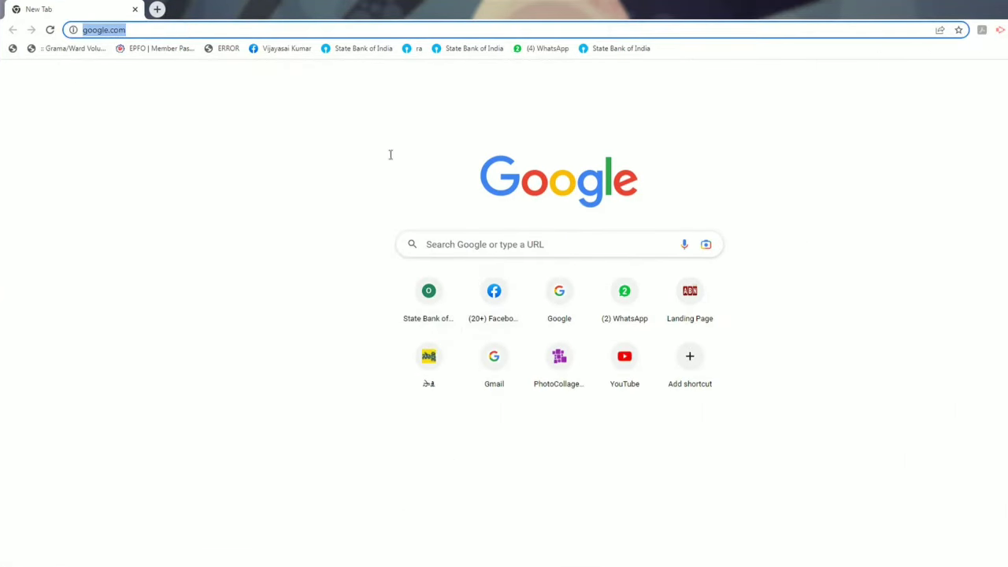
left_click(545, 254)
left_click(529, 249)
left_click(529, 250)
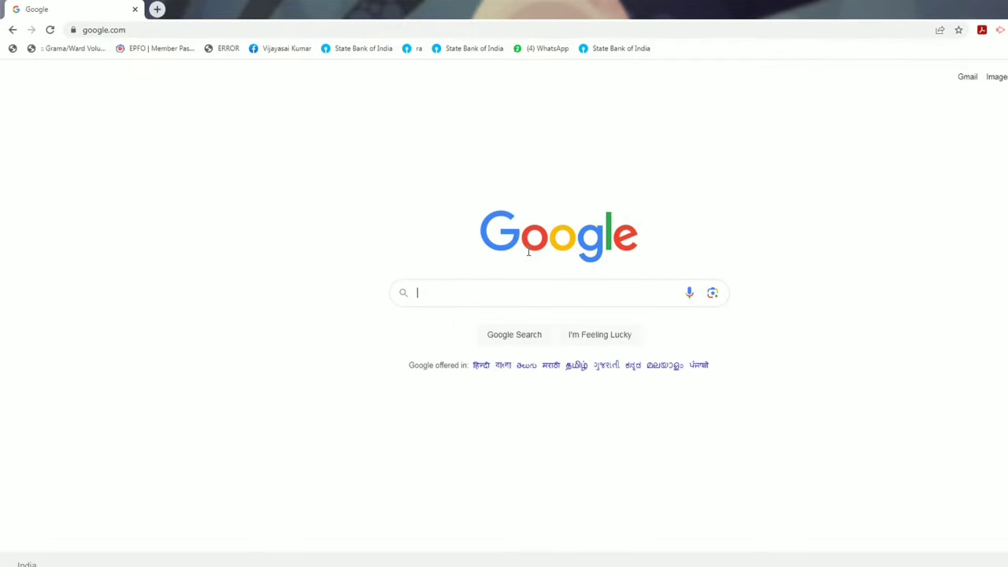
left_click(477, 295)
key("ctrl+v")
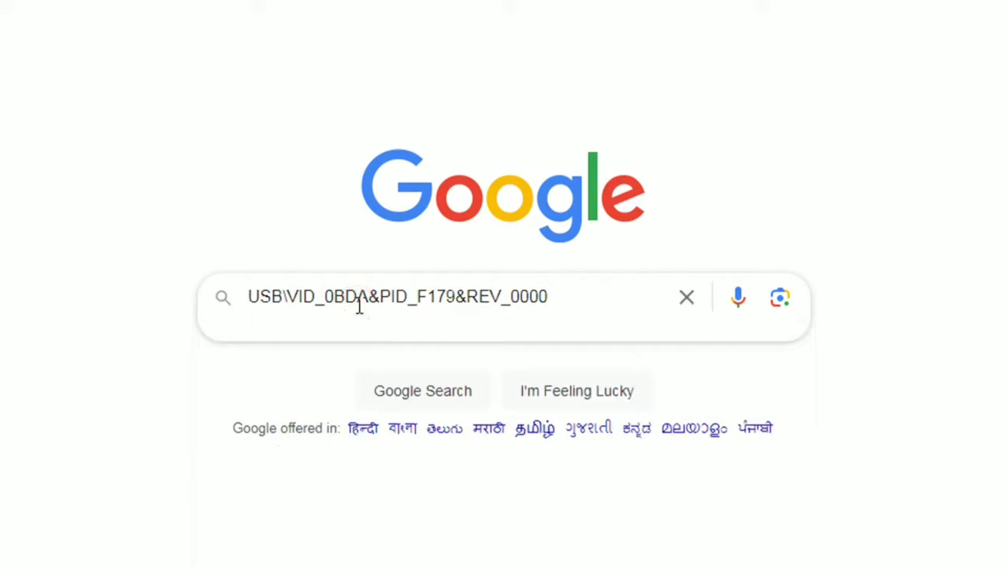
key("Return")
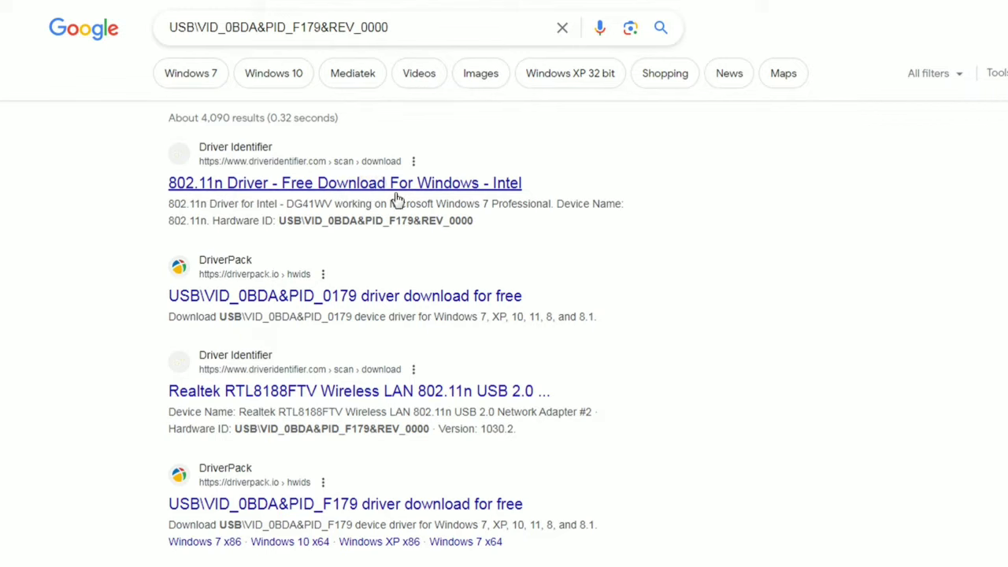
Step: Open DriverIdentifier's "802.11n Driver - Free Download For Windows - Intel" result and review its matching driver files, dismissing the overlapping ad
left_click(504, 183)
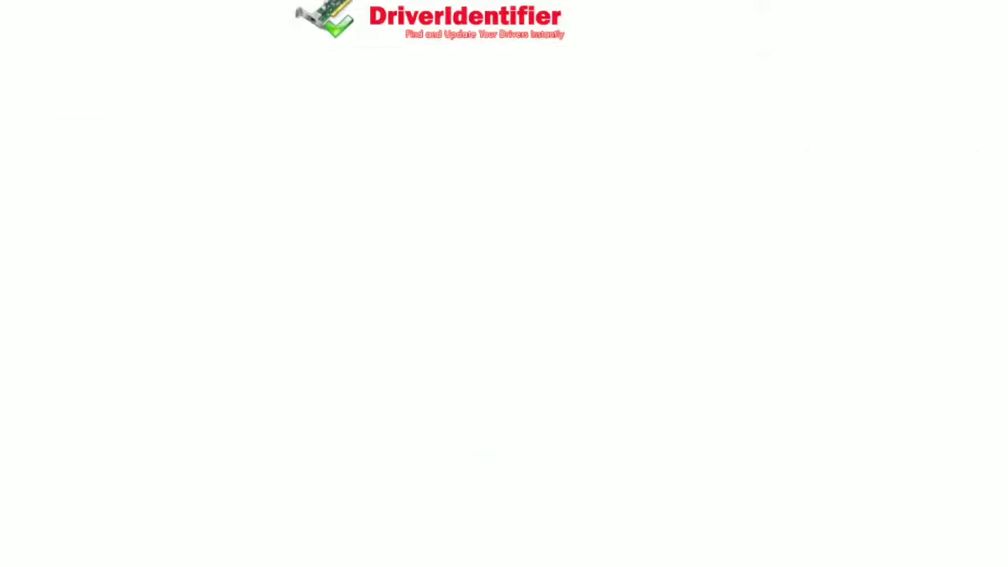
scroll(504, 284, "down", 3)
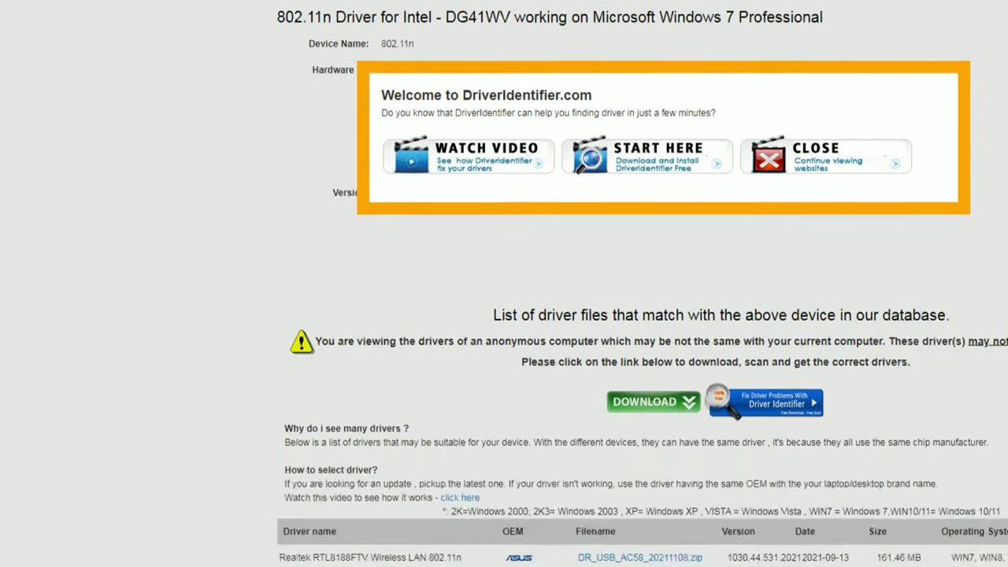
scroll(504, 283, "down", 4)
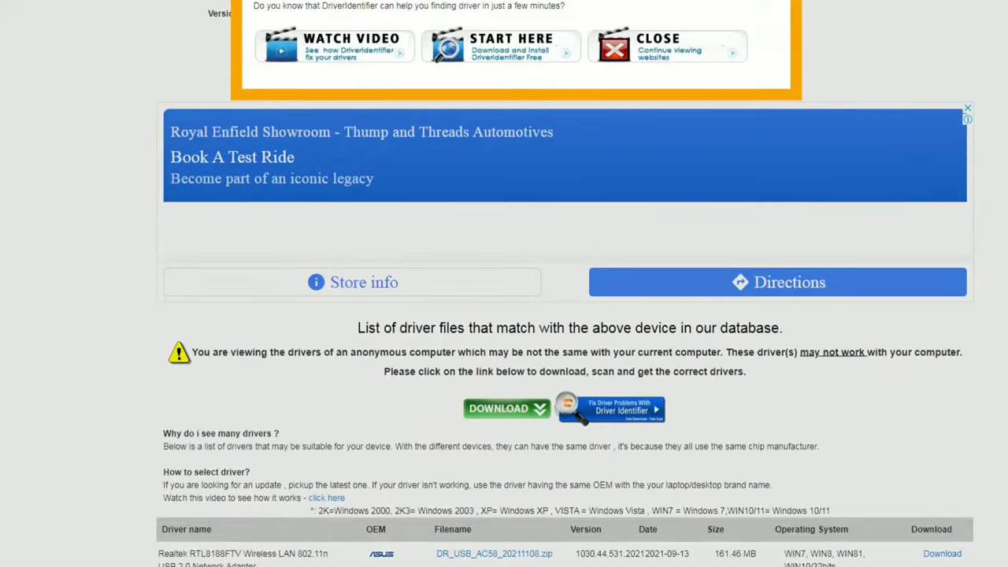
scroll(504, 284, "down", 5)
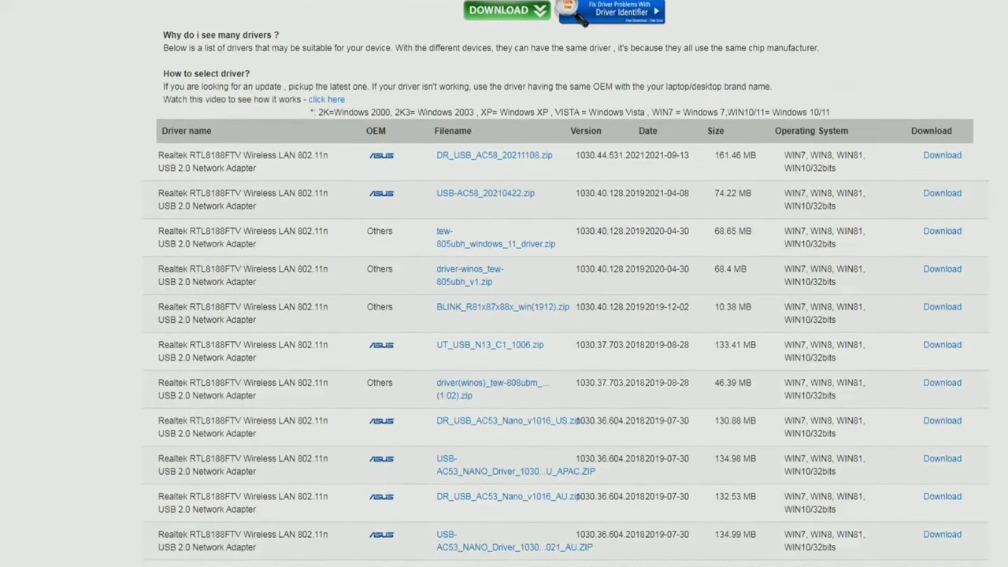
scroll(774, 225, "up", 3)
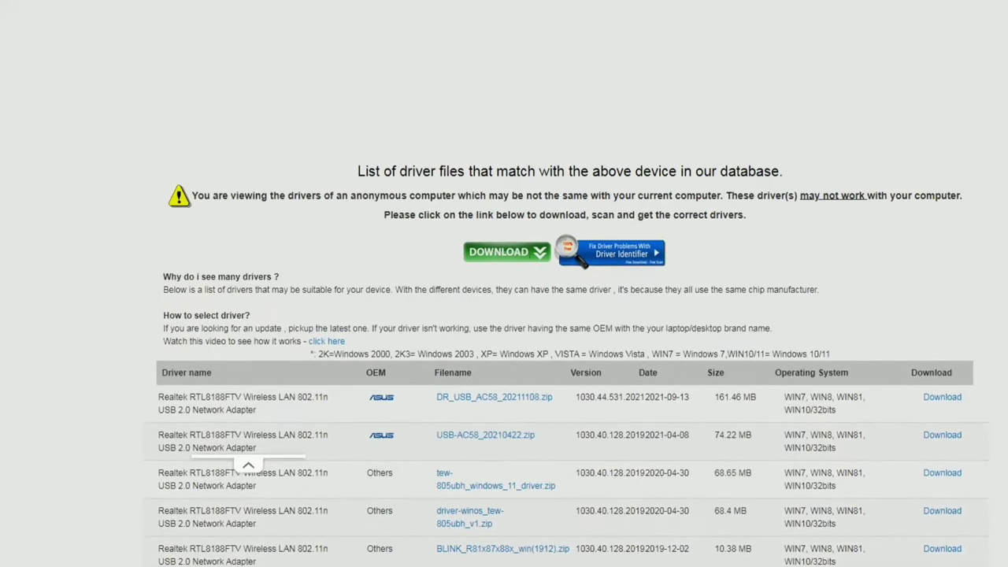
scroll(570, 282, "down", 4)
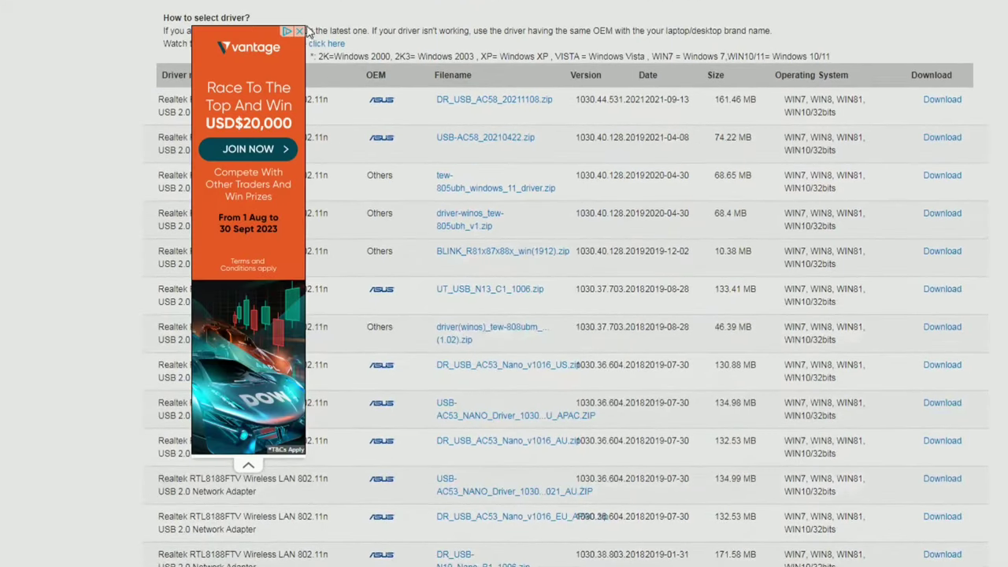
left_click(300, 32)
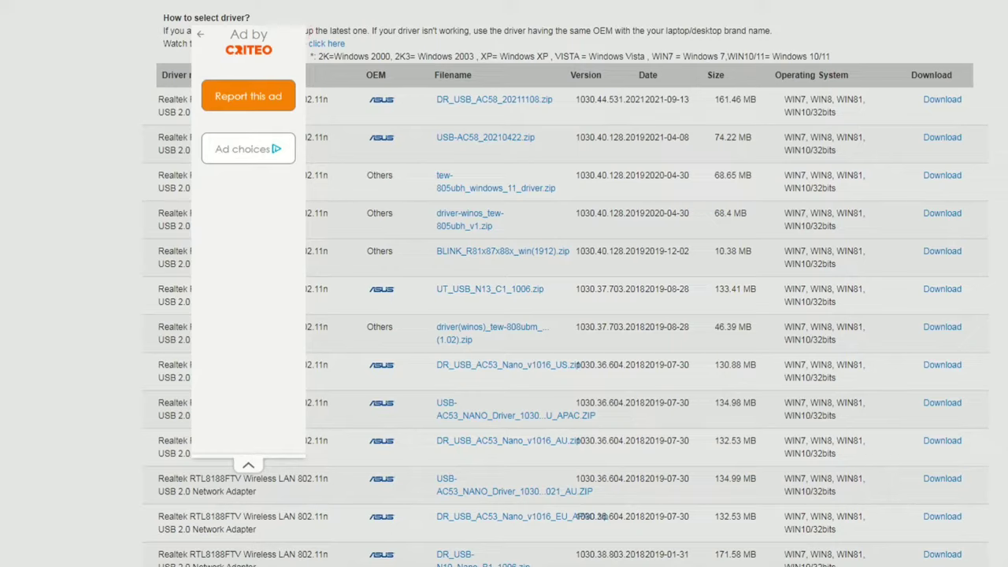
scroll(565, 283, "down", 1)
scroll(805, 173, "up", 2)
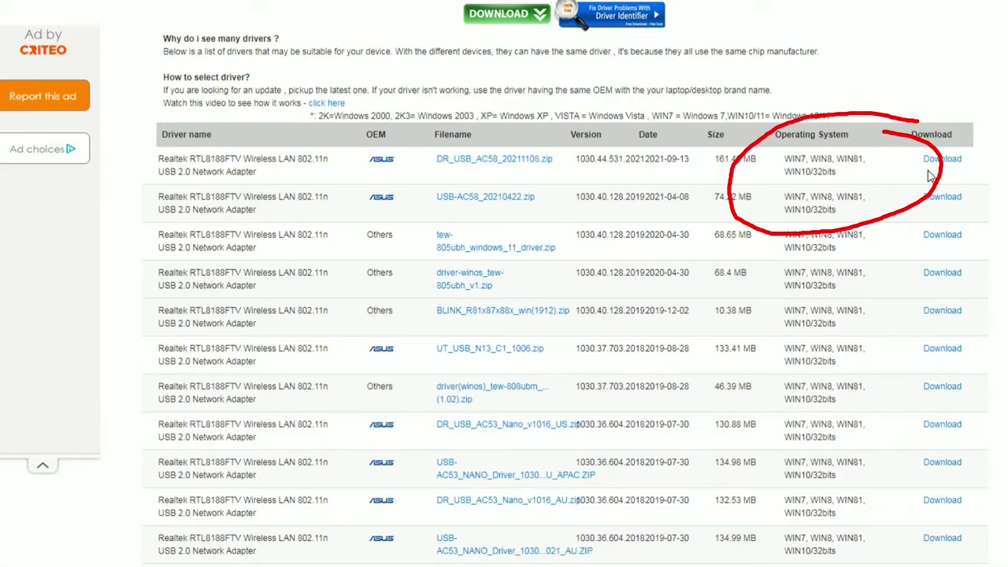
Step: Open the download page for the driver file DR_USB_AC58_20211108.zip, dismissing the full-page ad
scroll(945, 161, "down", 2)
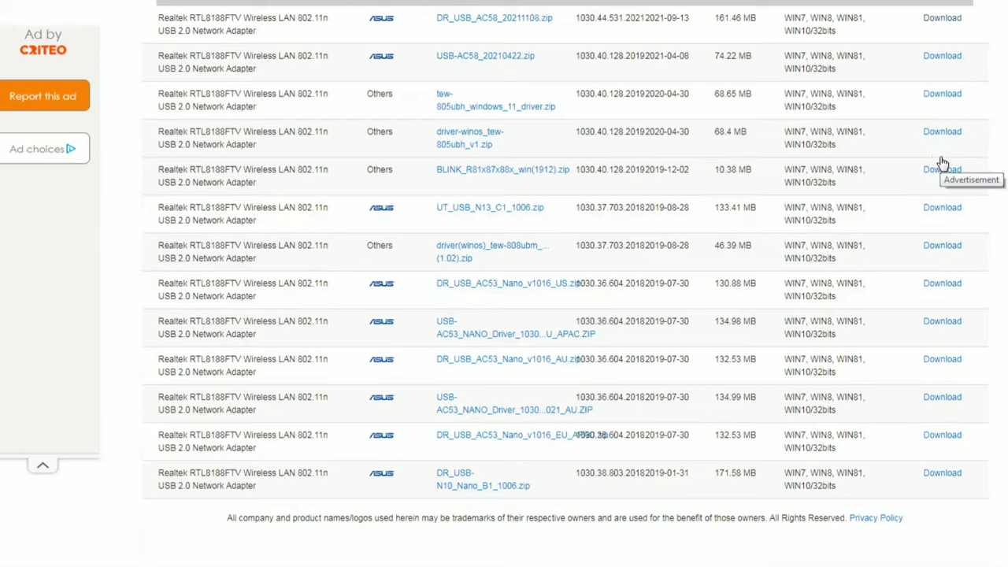
left_click(942, 165)
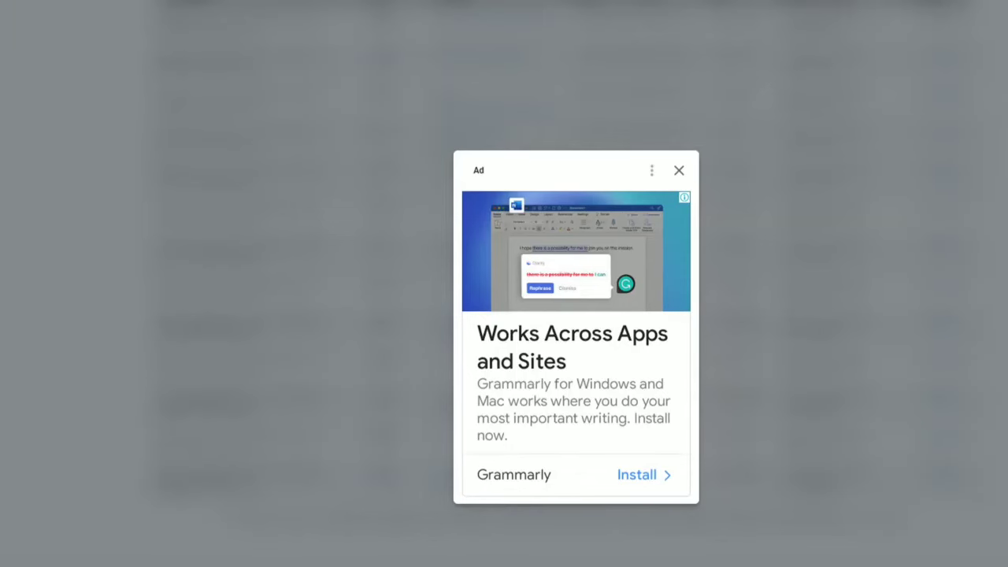
left_click(678, 171)
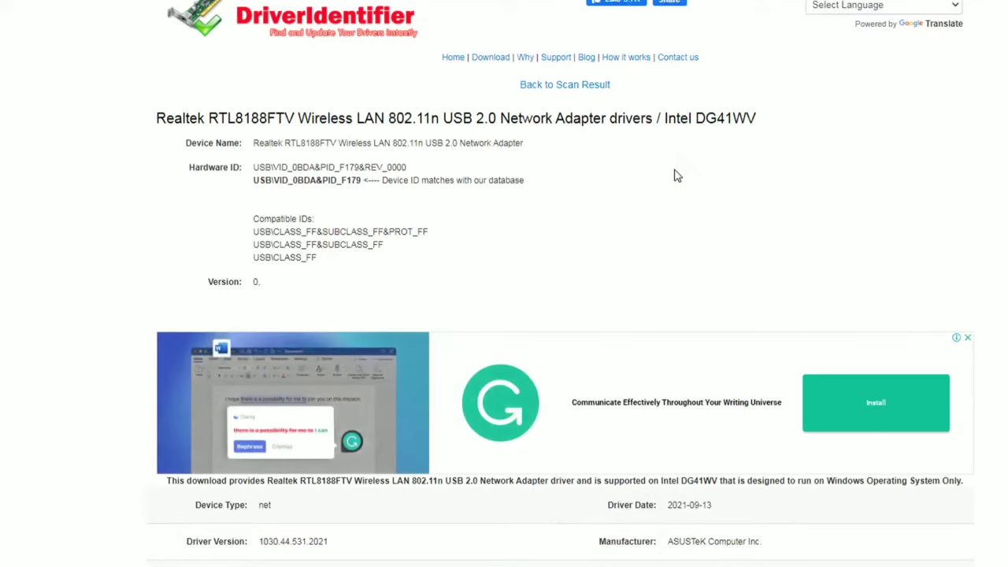
scroll(856, 347, "down", 2)
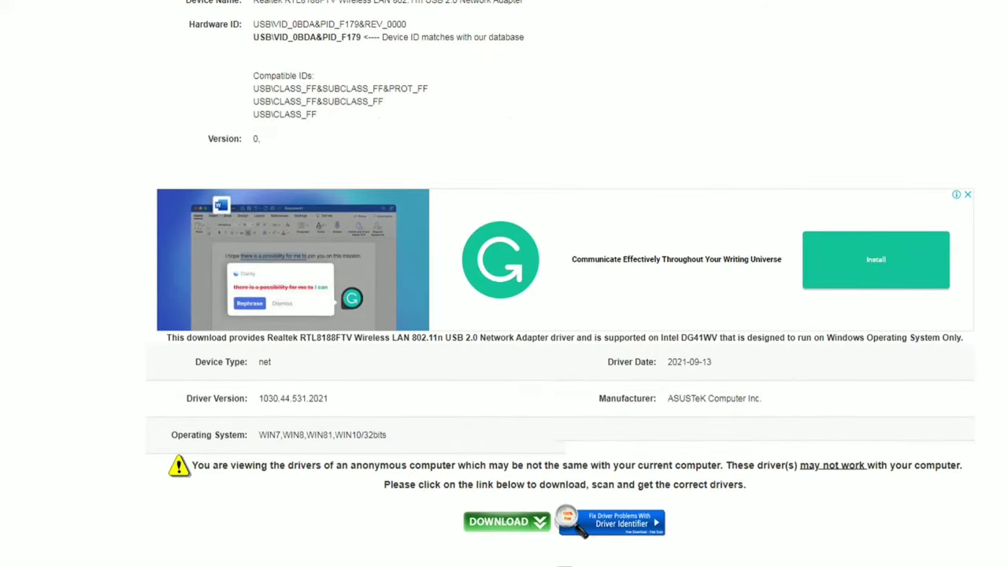
scroll(504, 315, "down", 4)
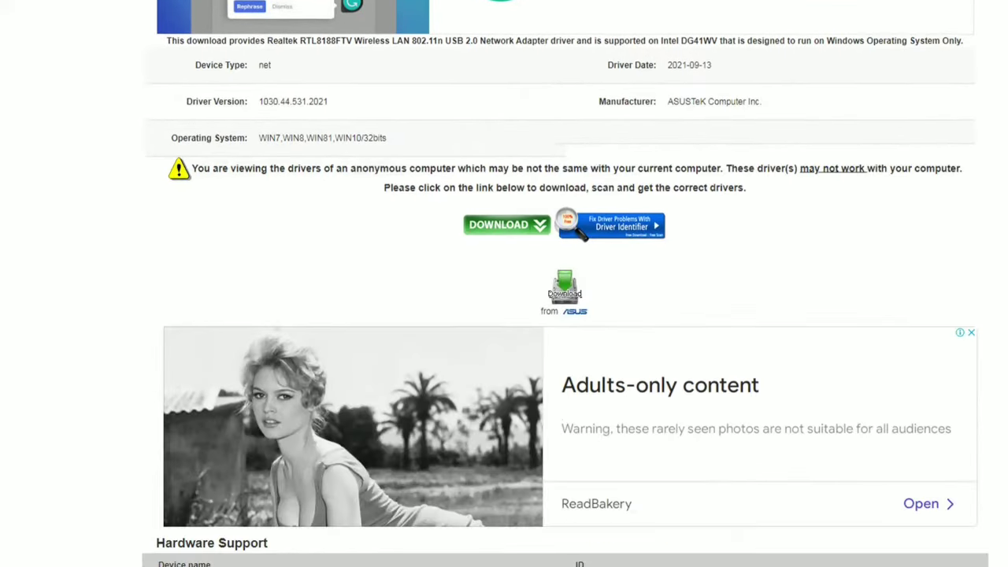
Step: Download DR_USB_AC58_20211108.zip from the ASUS manufacturer server and show the downloaded file in its folder
left_click(563, 293)
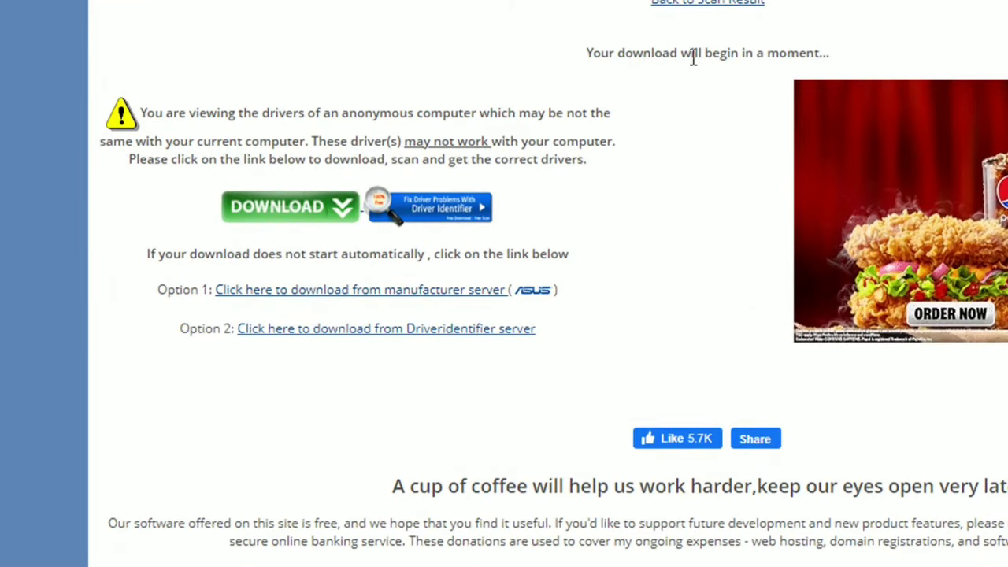
left_click(367, 293)
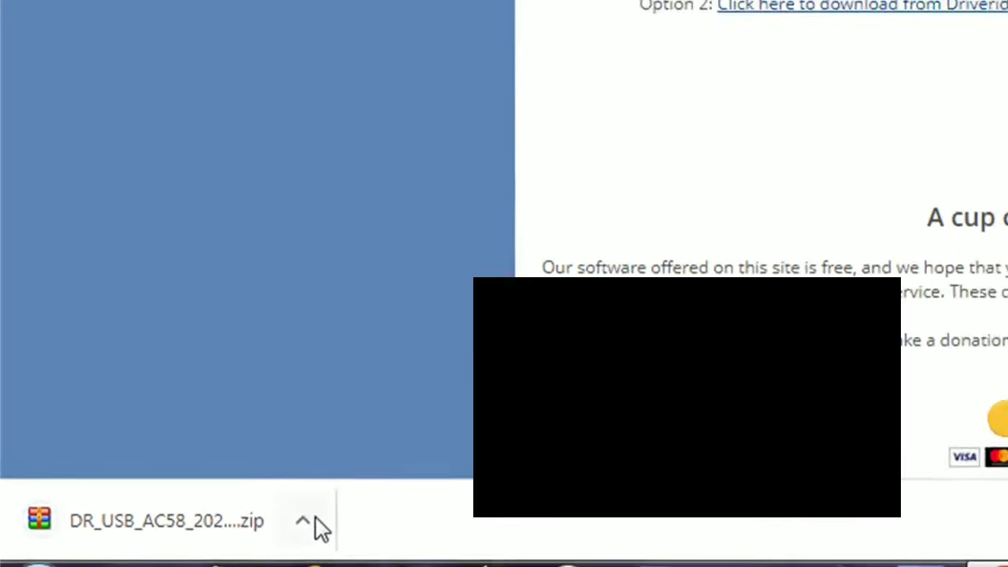
left_click(303, 520)
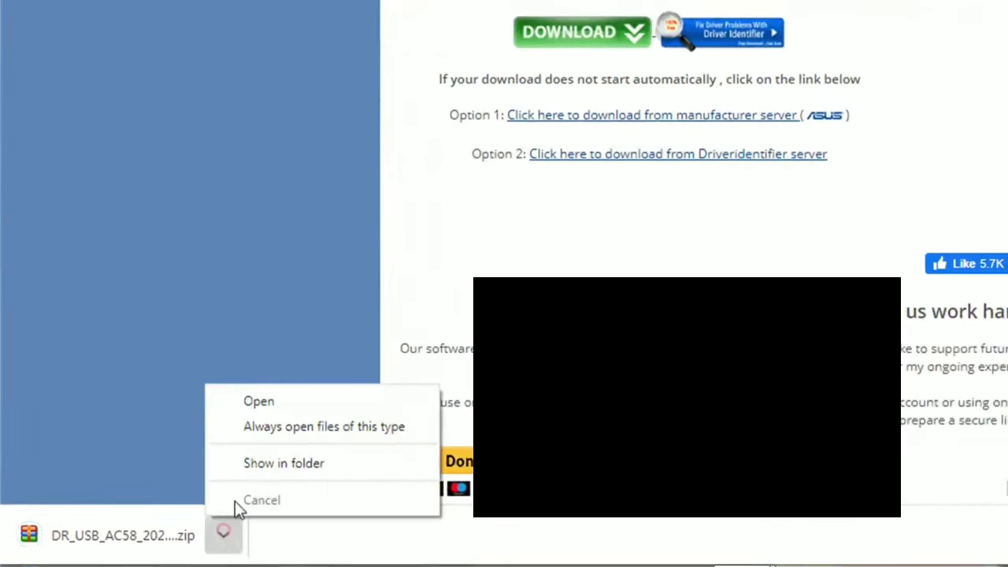
left_click(264, 470)
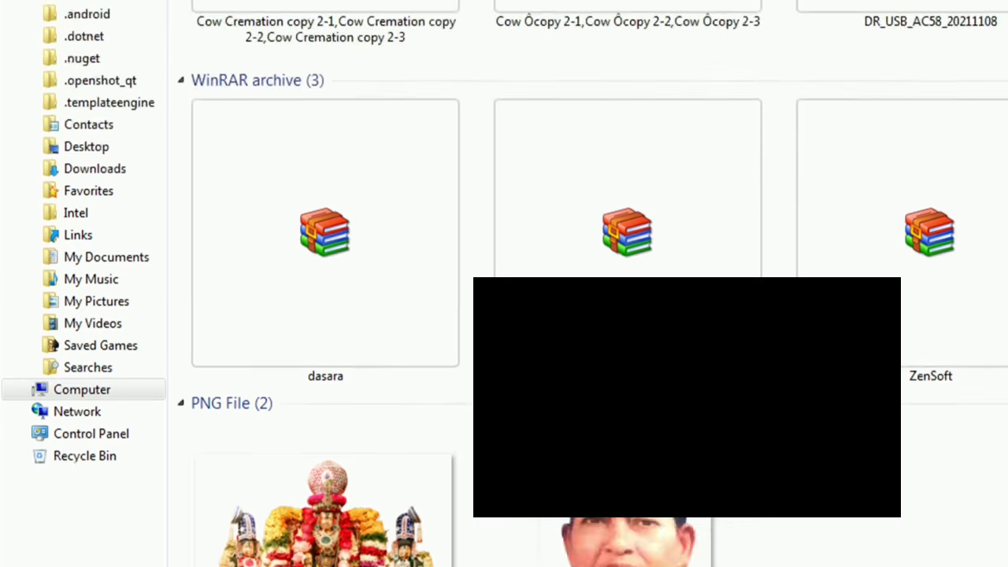
Step: Extract the DR_USB_AC58_20211108 archive with 7-Zip into D:\Download\DR_USB_AC58_20211108, keeping full pathnames
left_click(237, 265)
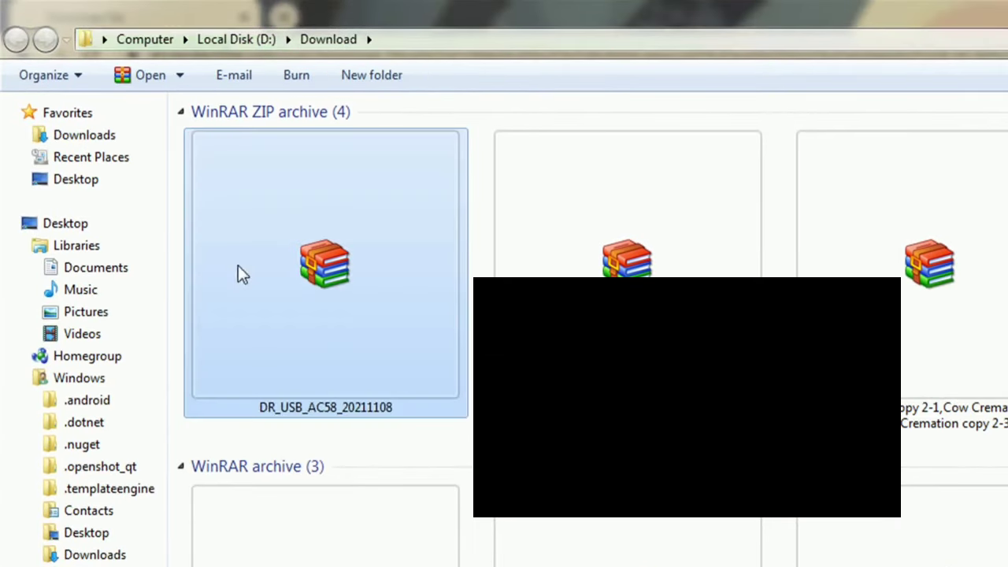
right_click(239, 264)
mouse_move(402, 384)
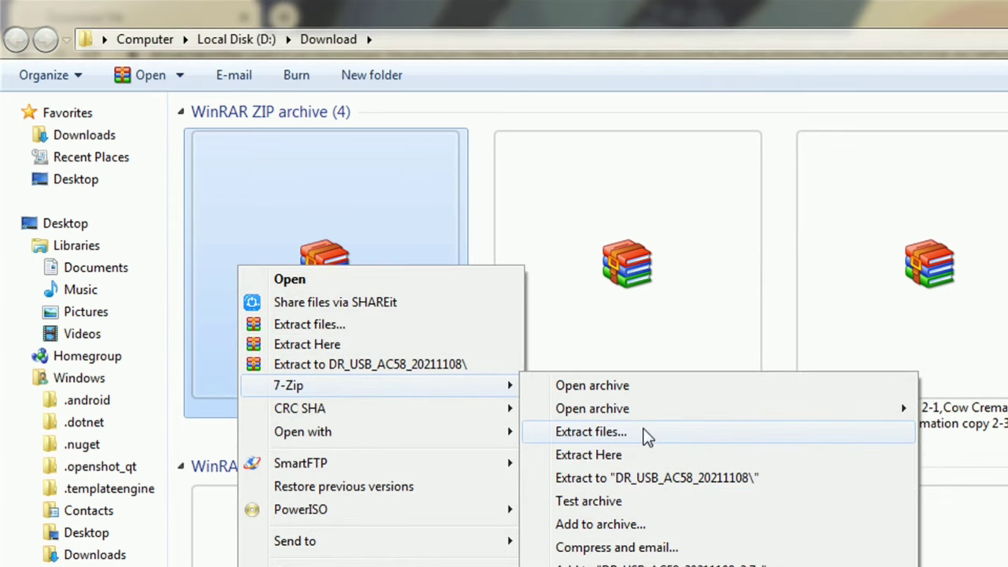
left_click(644, 437)
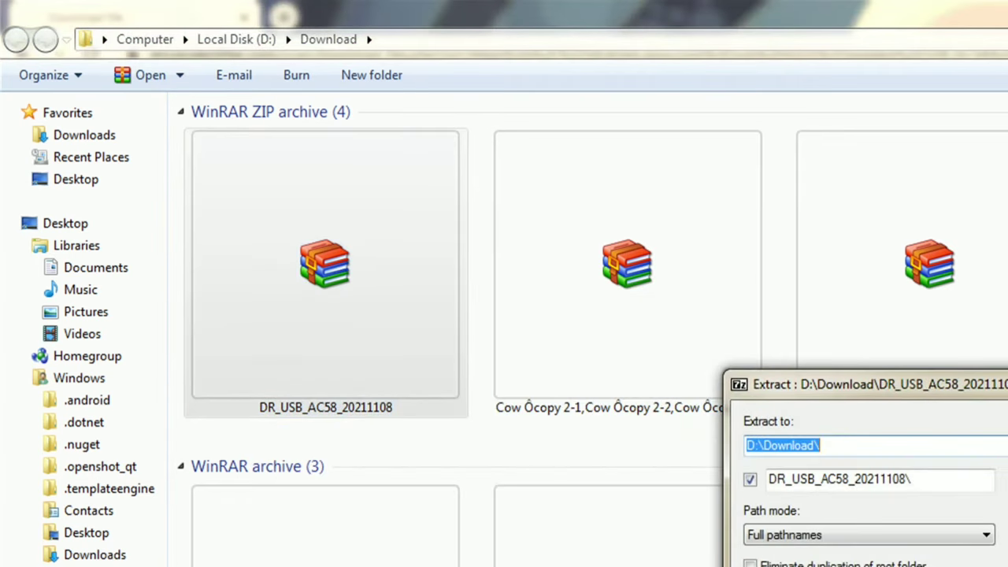
key("Return")
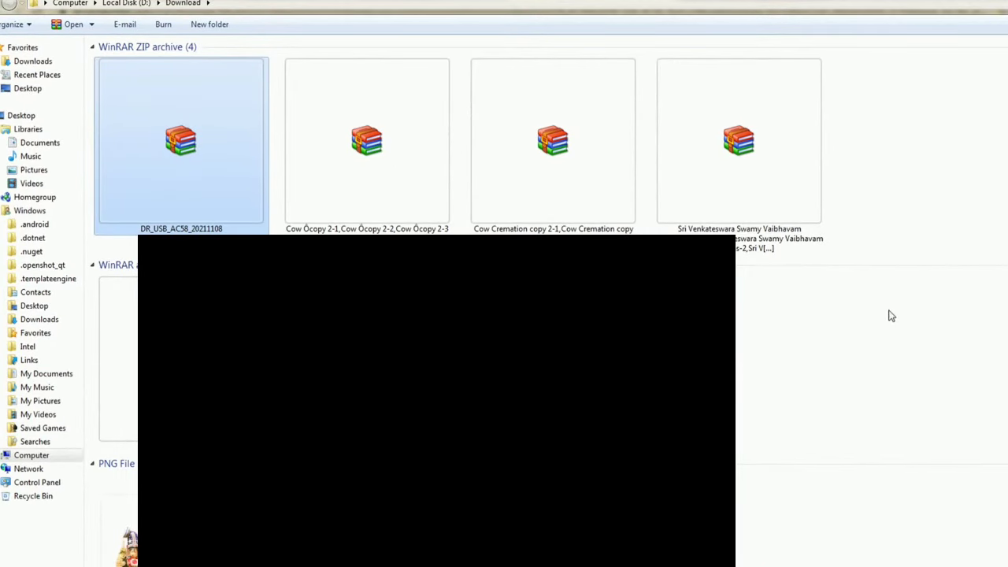
Step: Open the extracted DR_USB_AC58_20211108 folder, enter USB-AC58_ASUS_V1.0.5_20211108 and run the Setup application
scroll(891, 315, "down", 3)
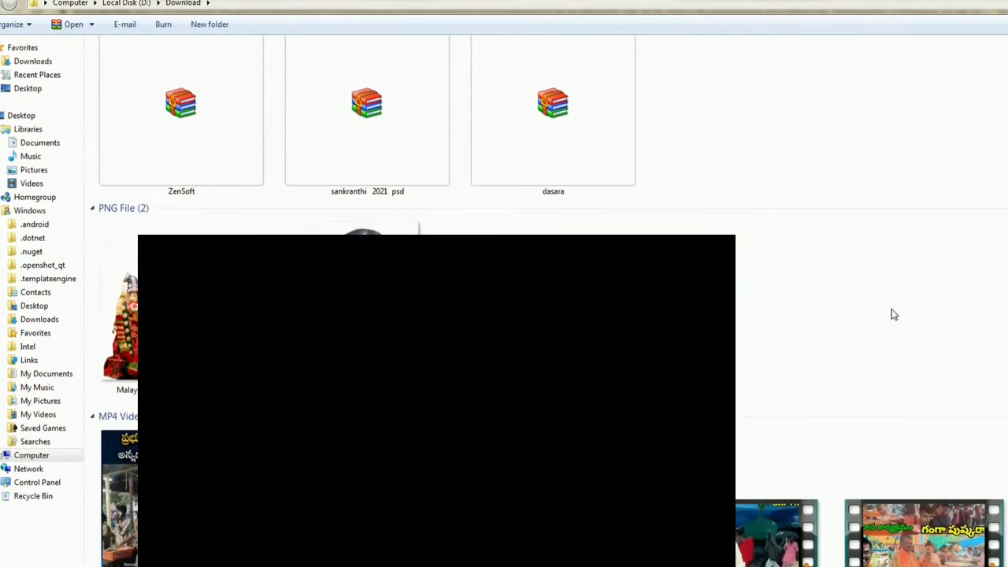
scroll(434, 207, "up", 3)
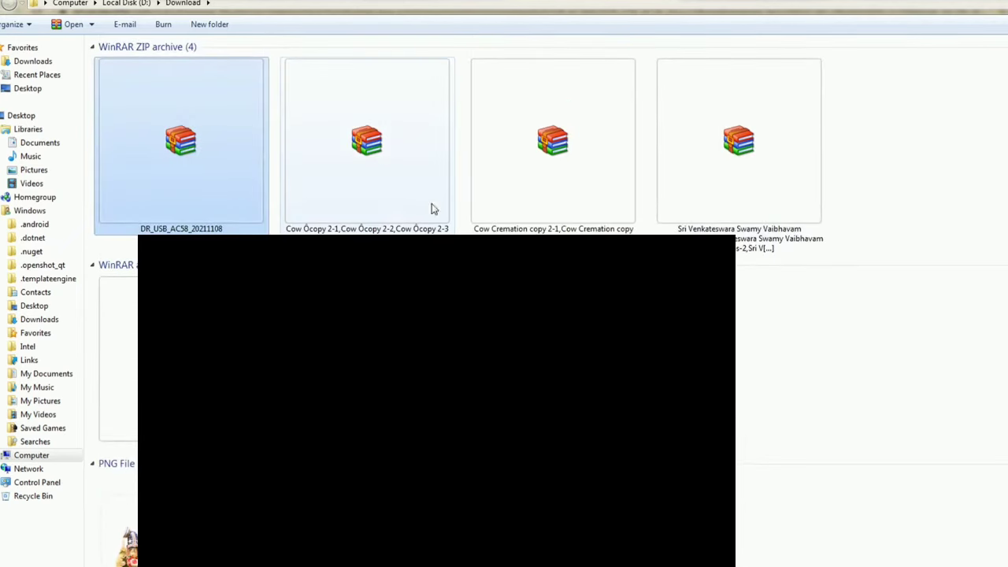
key("Home")
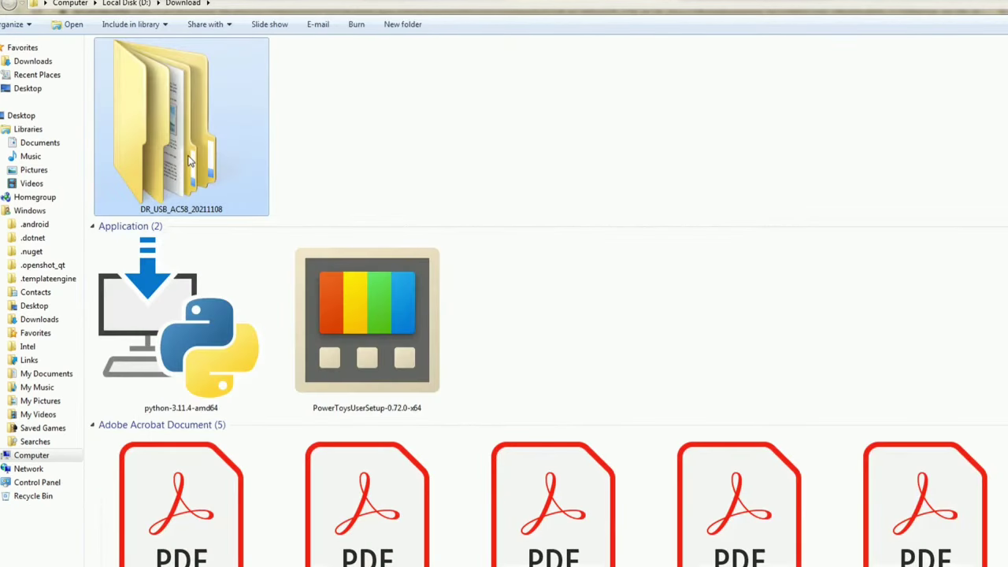
double_click(189, 161)
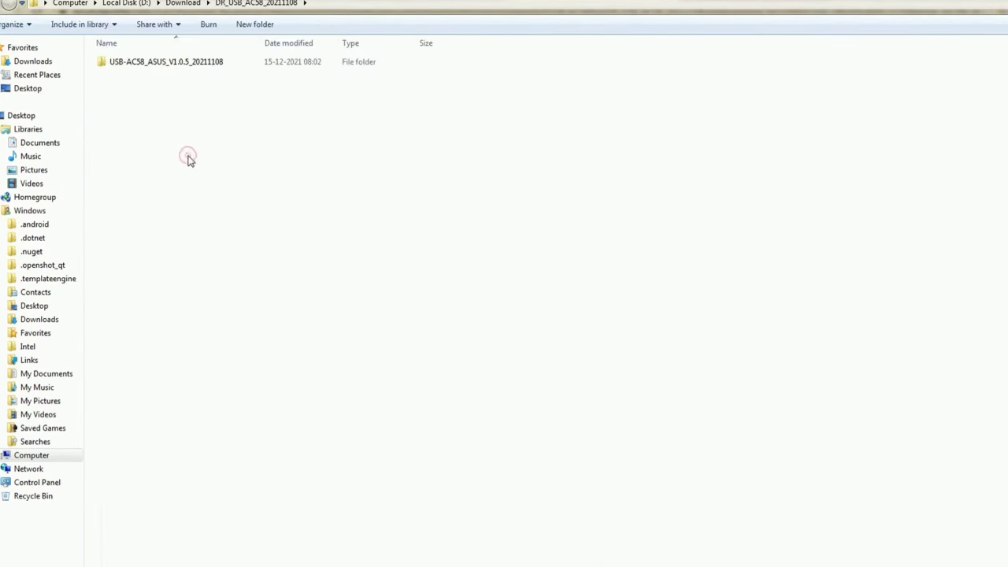
double_click(173, 61)
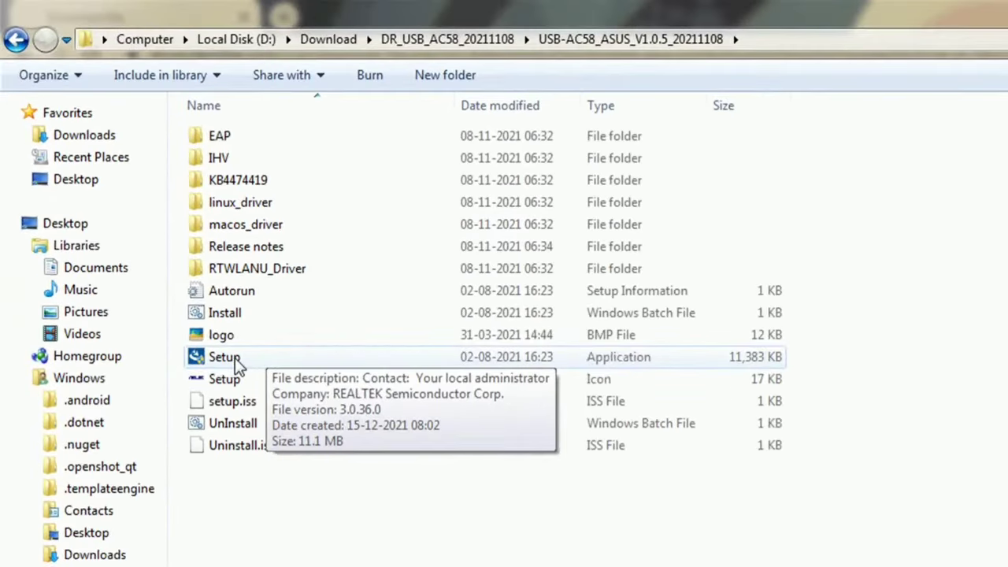
double_click(229, 358)
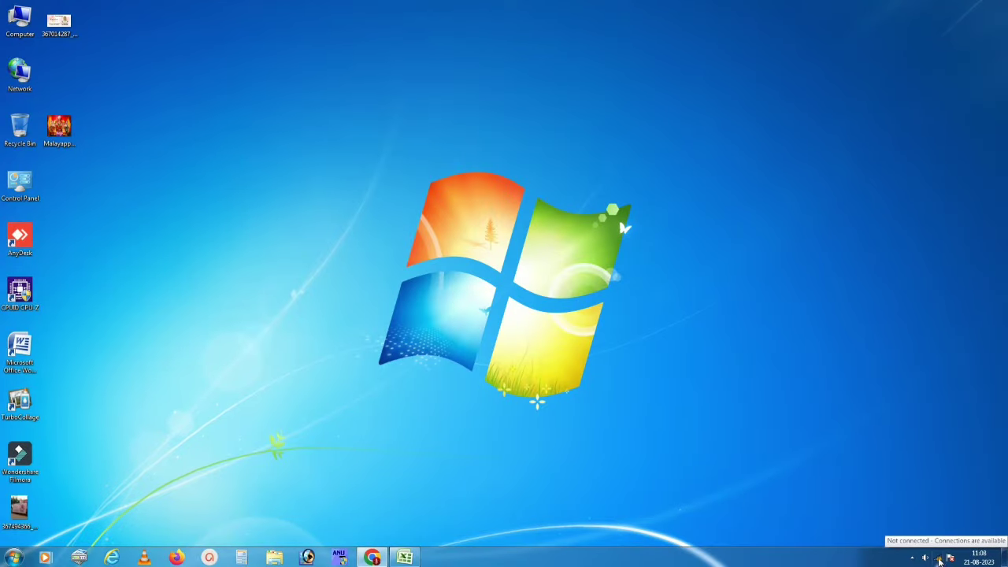
Step: Connect to the SAI TRUST wireless network and check its connection status in the list of available networks
left_click(939, 561)
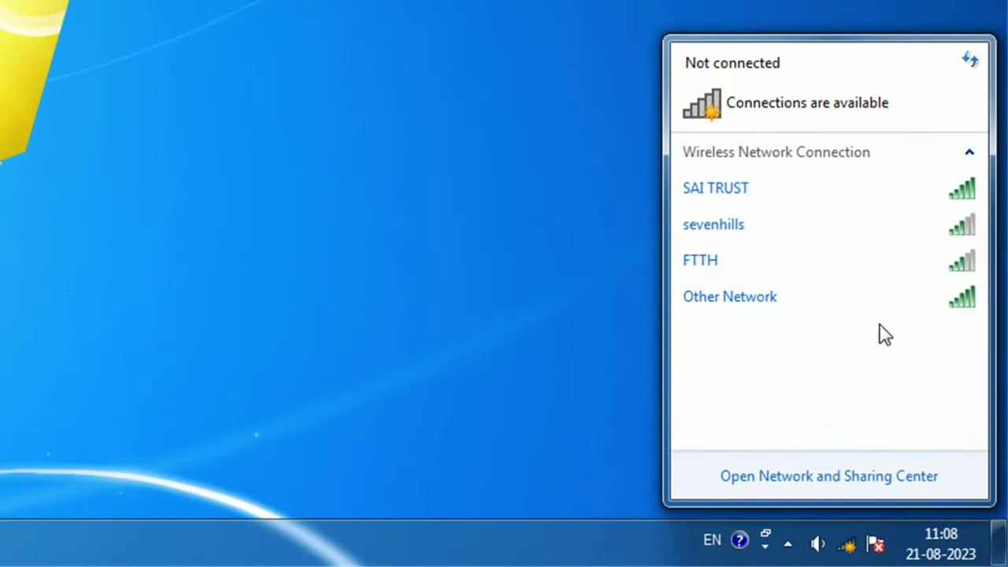
left_click(757, 189)
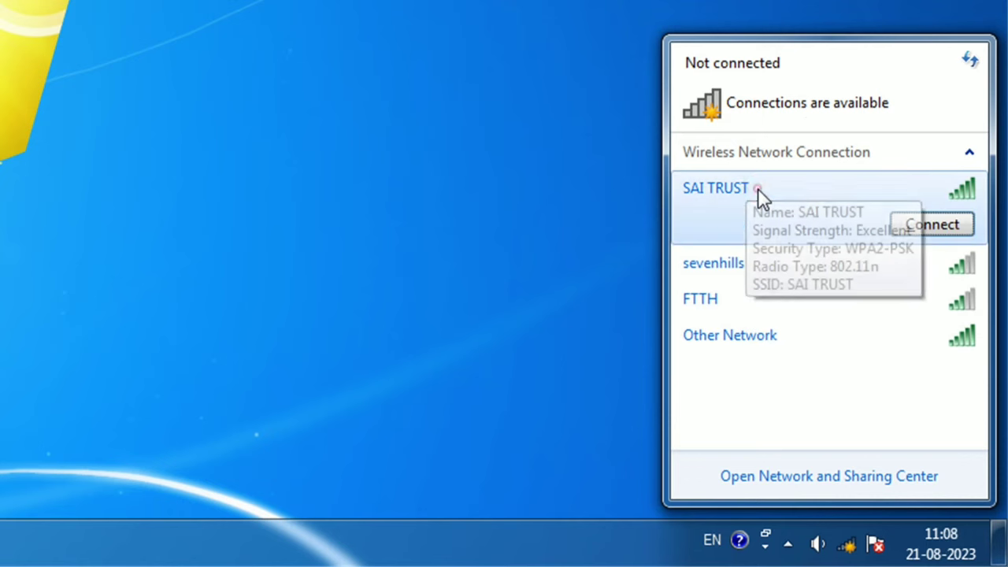
left_click(910, 225)
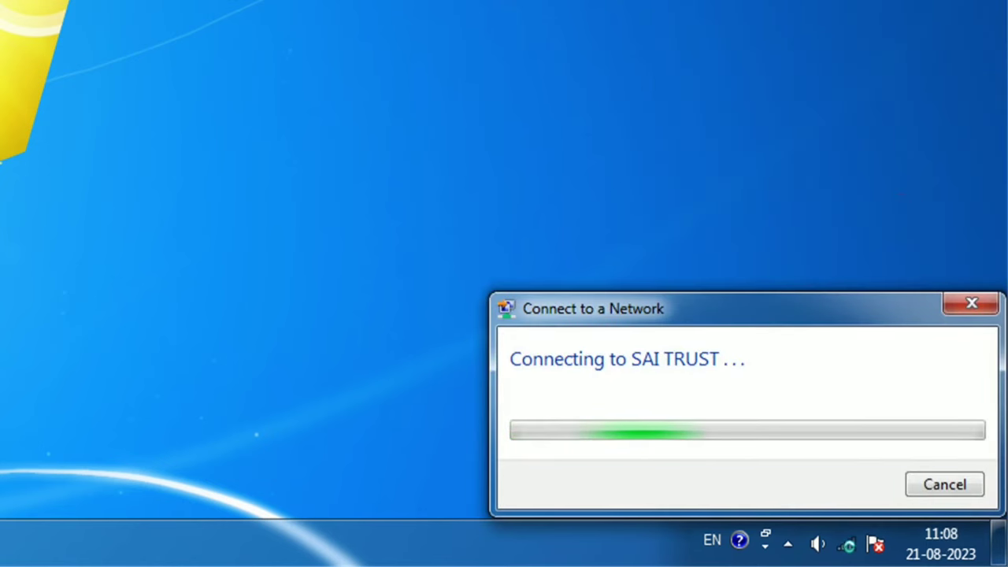
left_click(849, 549)
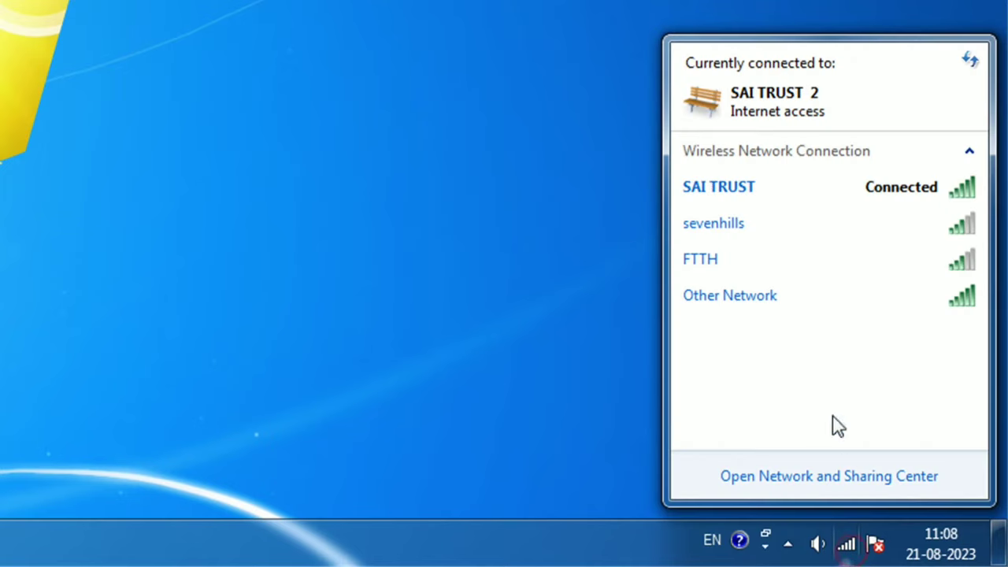
mouse_move(861, 204)
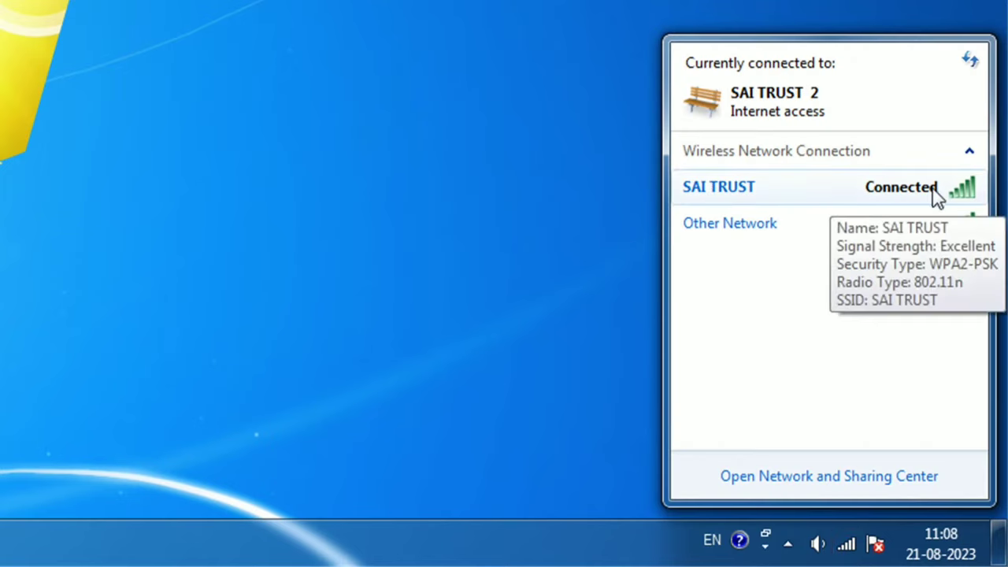
key("Escape")
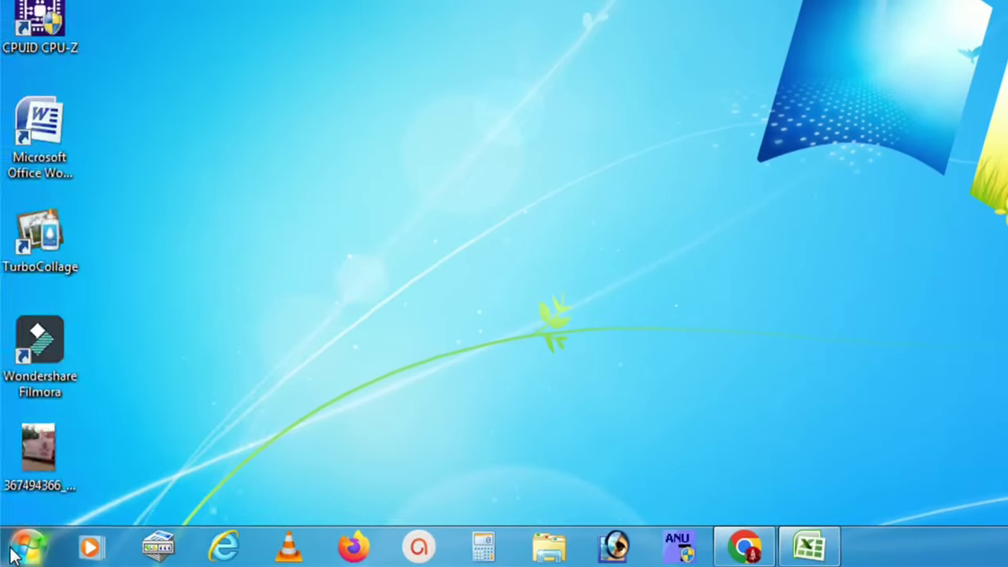
Step: Switch to a new Chrome window and load google.com to test the internet connection
left_click(28, 545)
left_click(117, 16)
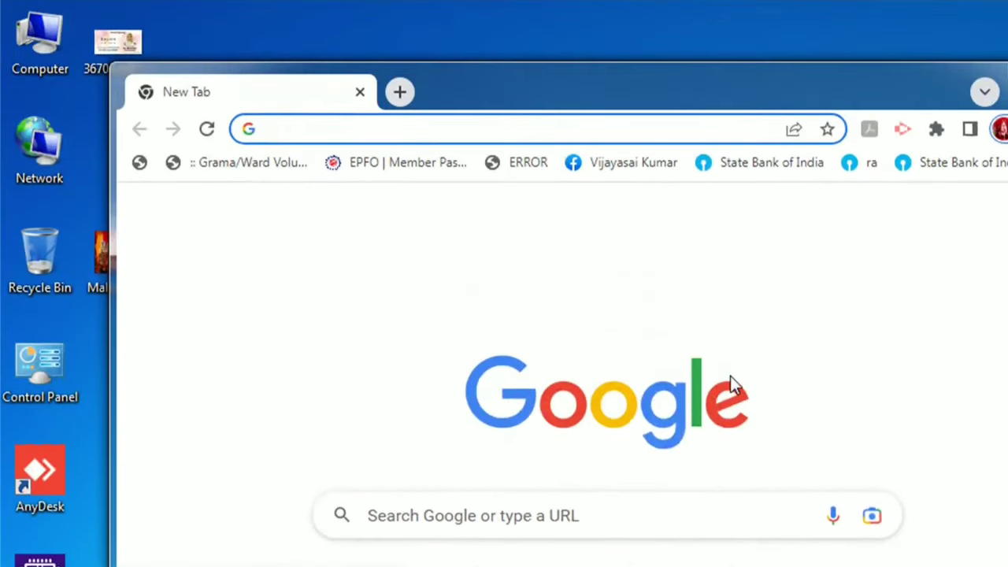
type("google")
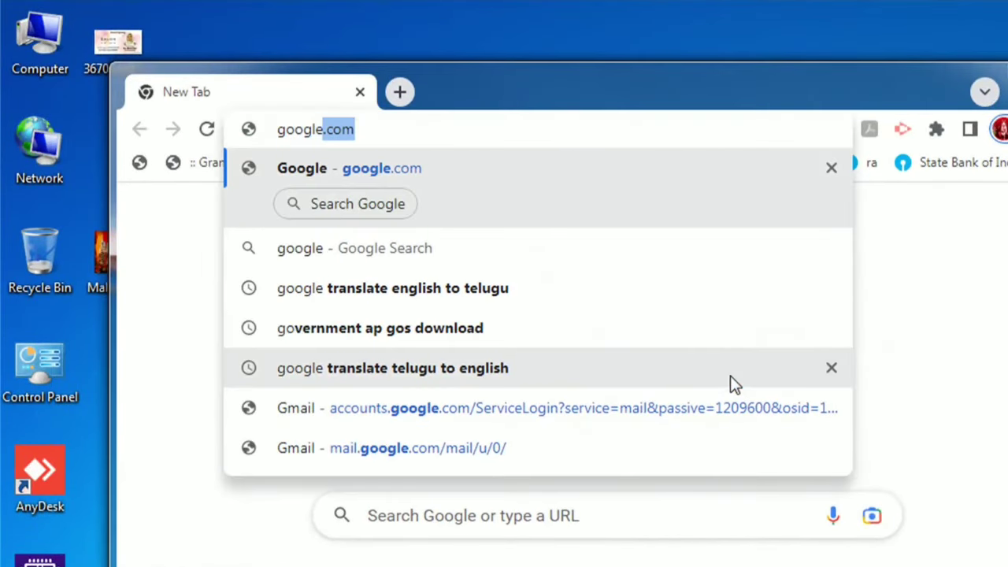
key("Return")
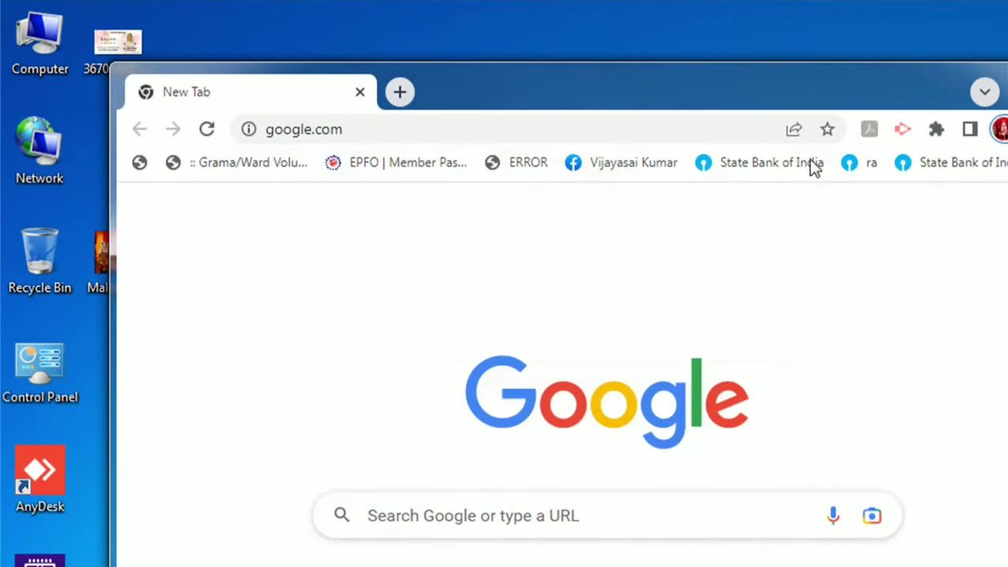